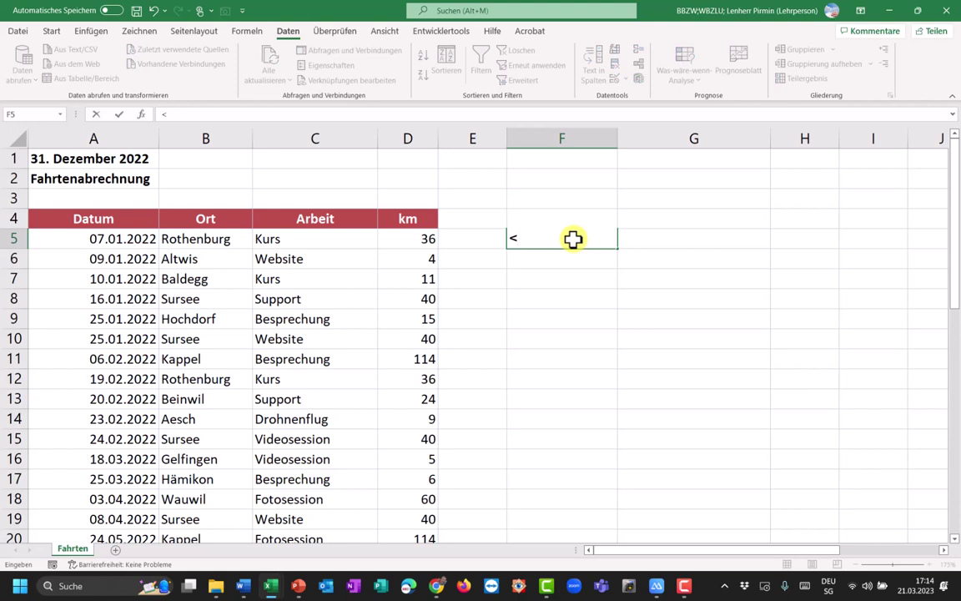
# Enter the criterion <15 in F5 and count the matching km values in G5 with =ZÄHLENWENN(D5:D31;F5).
pyautogui.write('15')
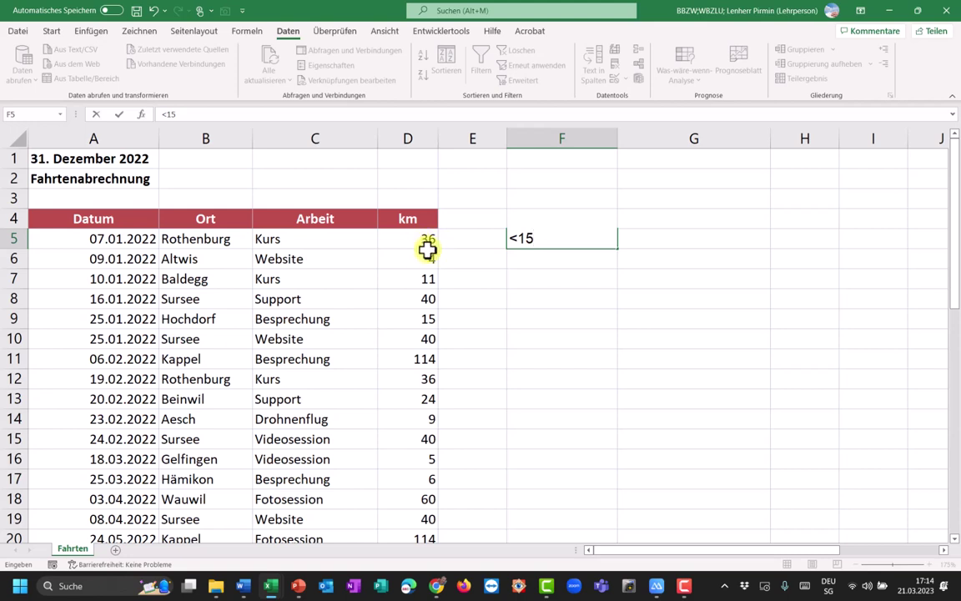
pyautogui.click(659, 242)
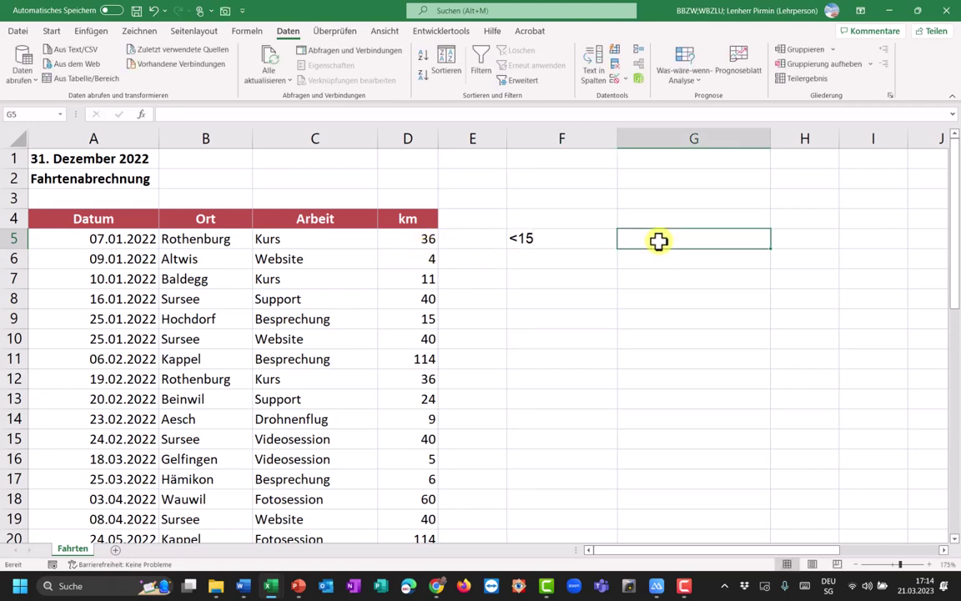
pyautogui.write('=')
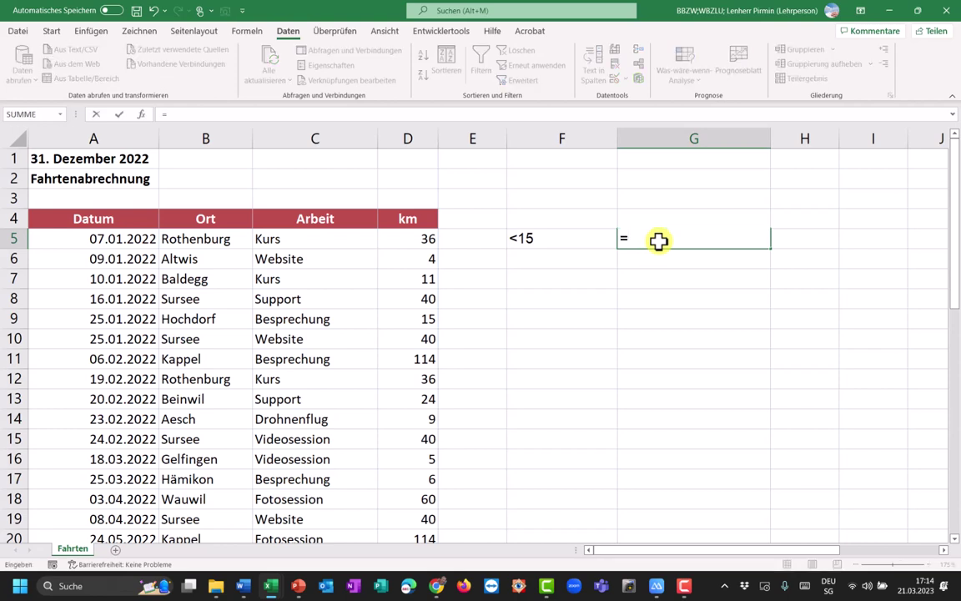
pyautogui.write('z')
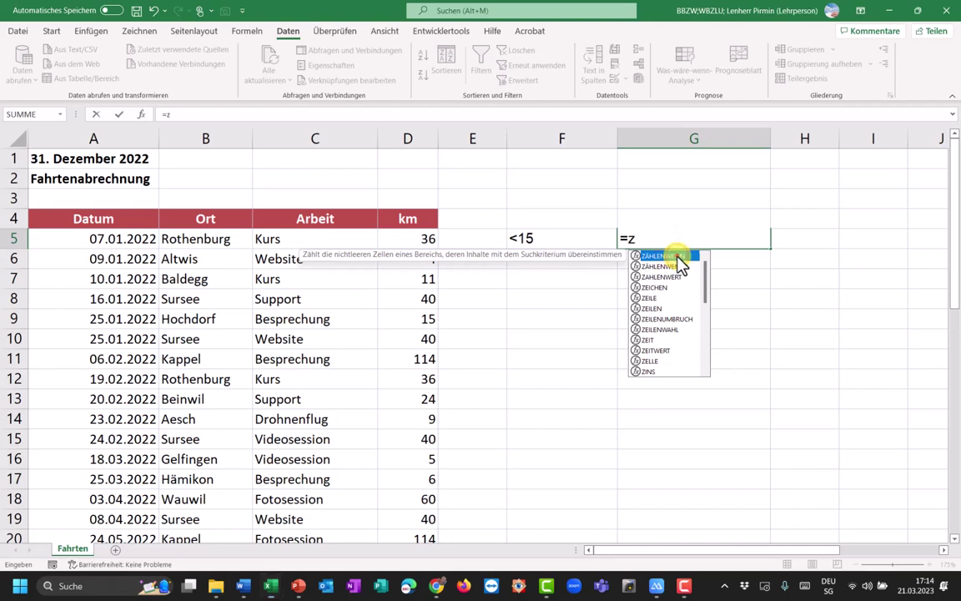
pyautogui.doubleClick(678, 256)
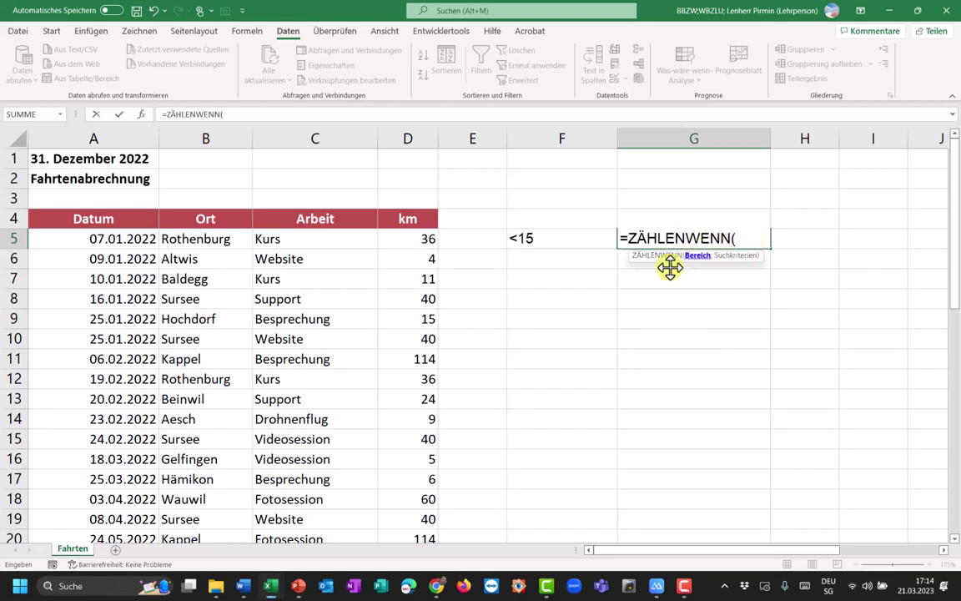
pyautogui.moveTo(424, 238); pyautogui.dragTo(421, 501)
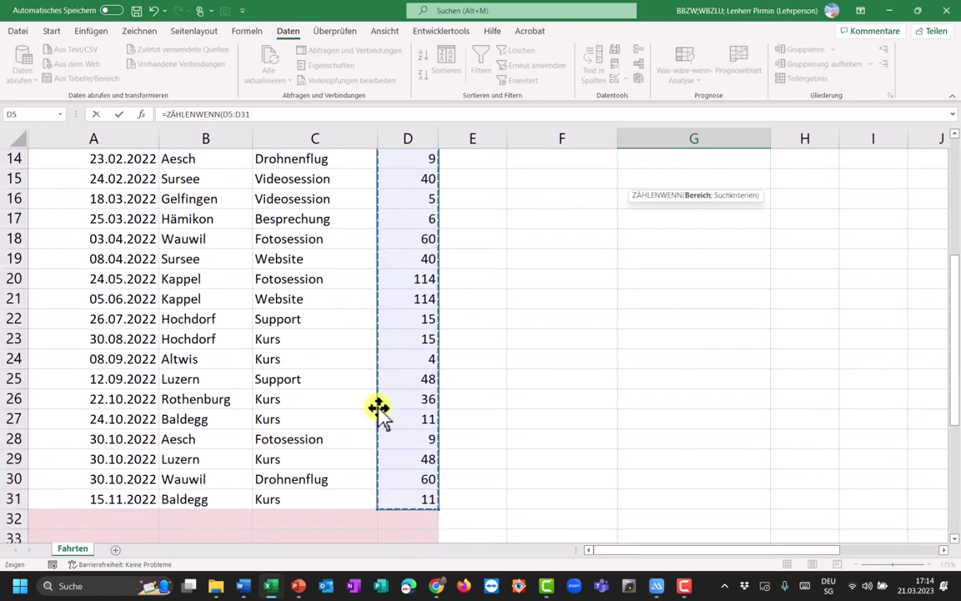
pyautogui.scroll(4, 706, 348)
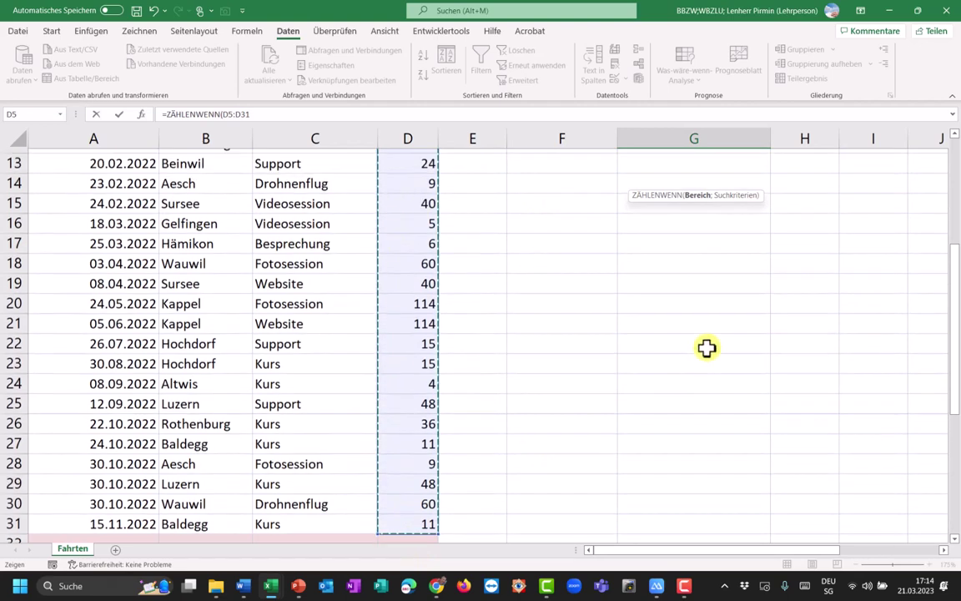
pyautogui.scroll(1, 706, 348)
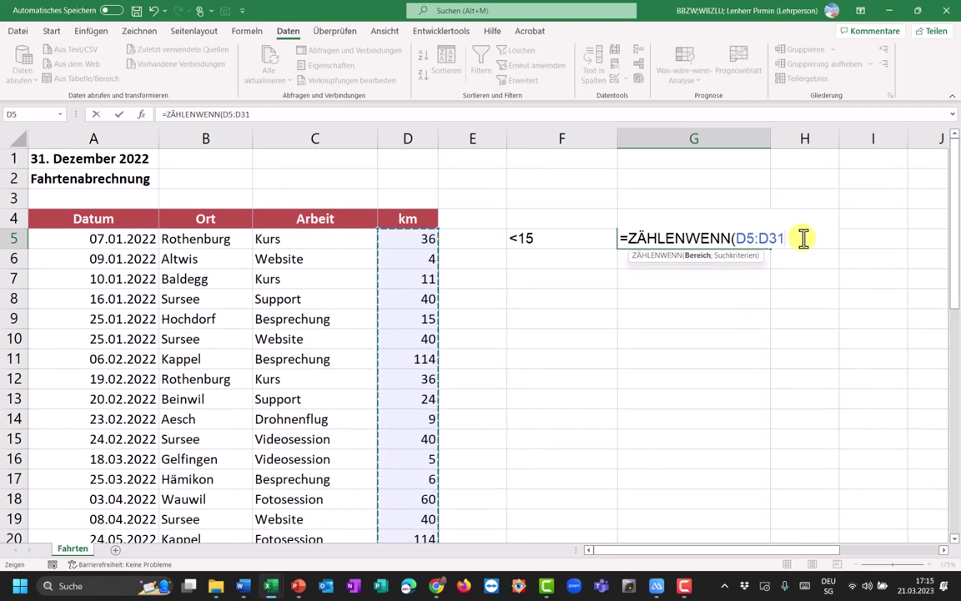
pyautogui.write(';')
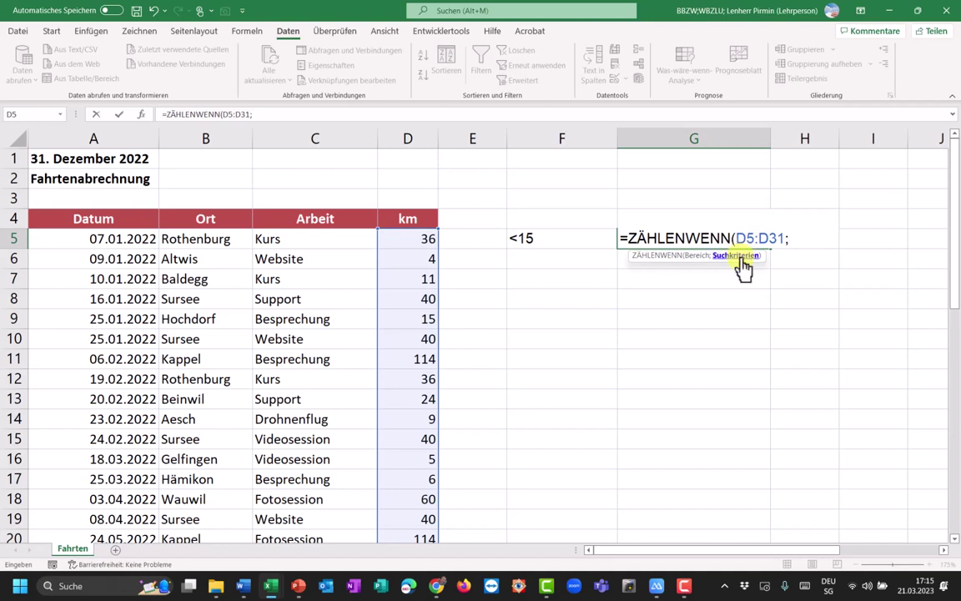
pyautogui.click(530, 239)
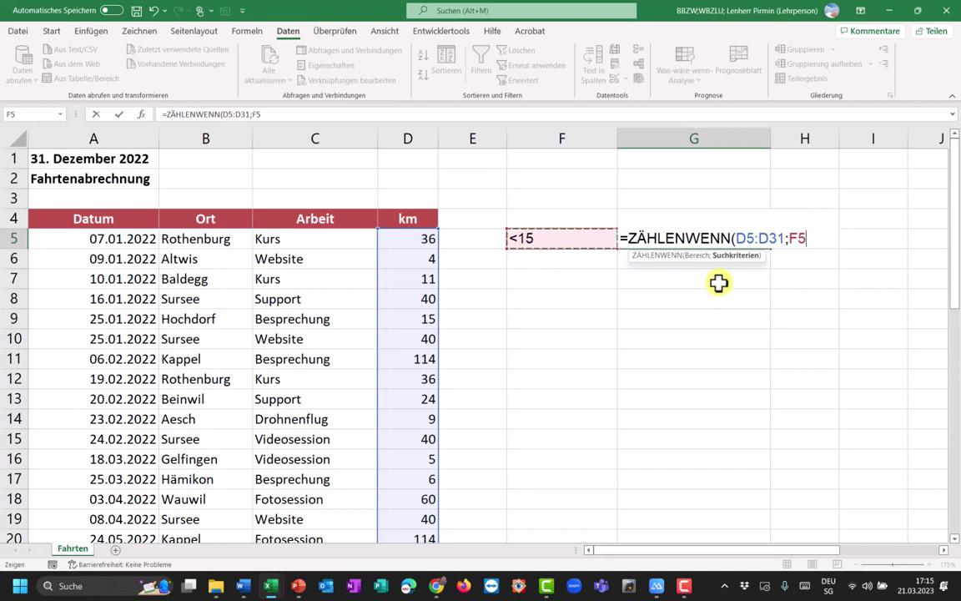
pyautogui.write(')')
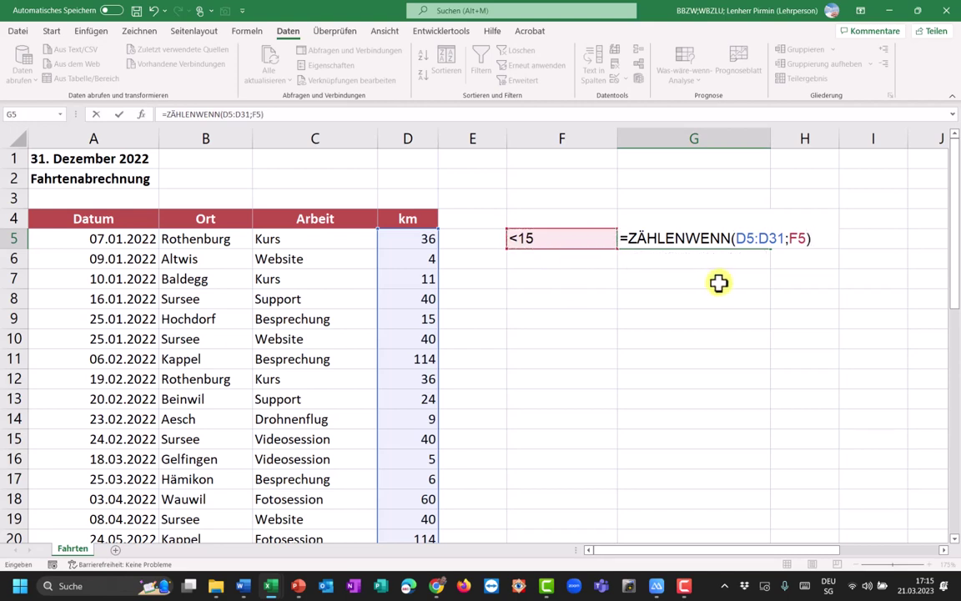
pyautogui.press('Return')
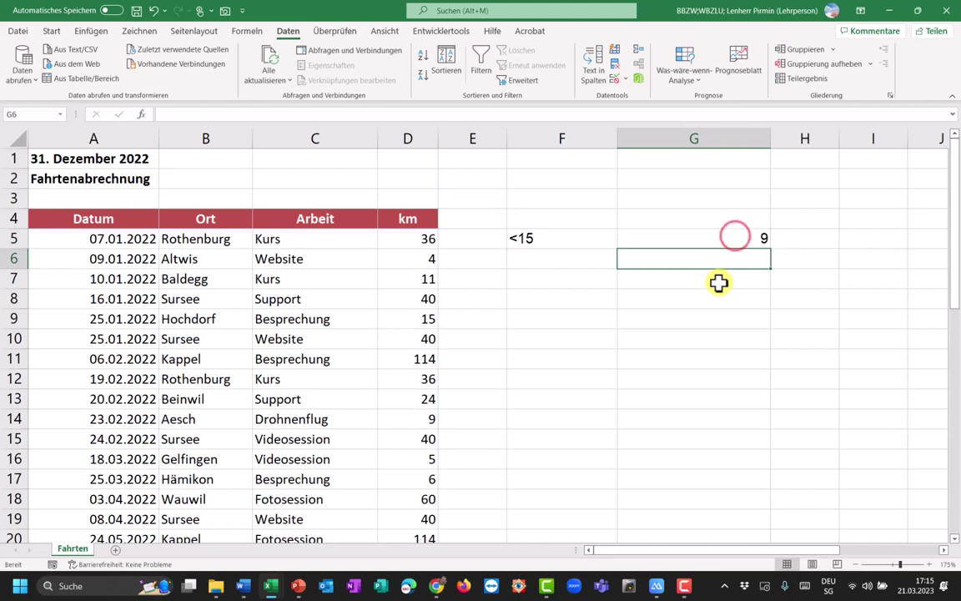
# Check the entries in F5 and G5 and delete the contents of both cells.
pyautogui.click(734, 238)
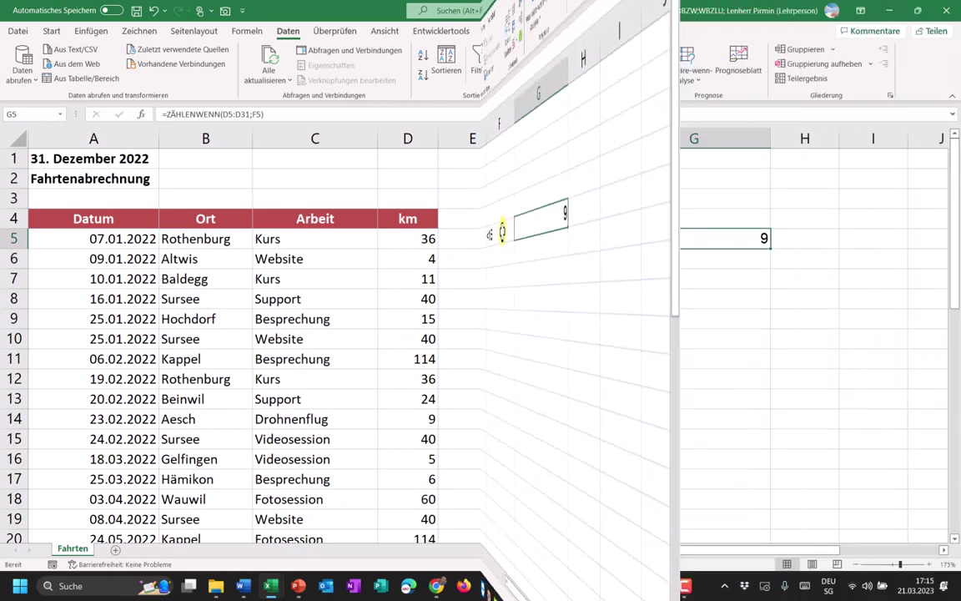
pyautogui.click(541, 239)
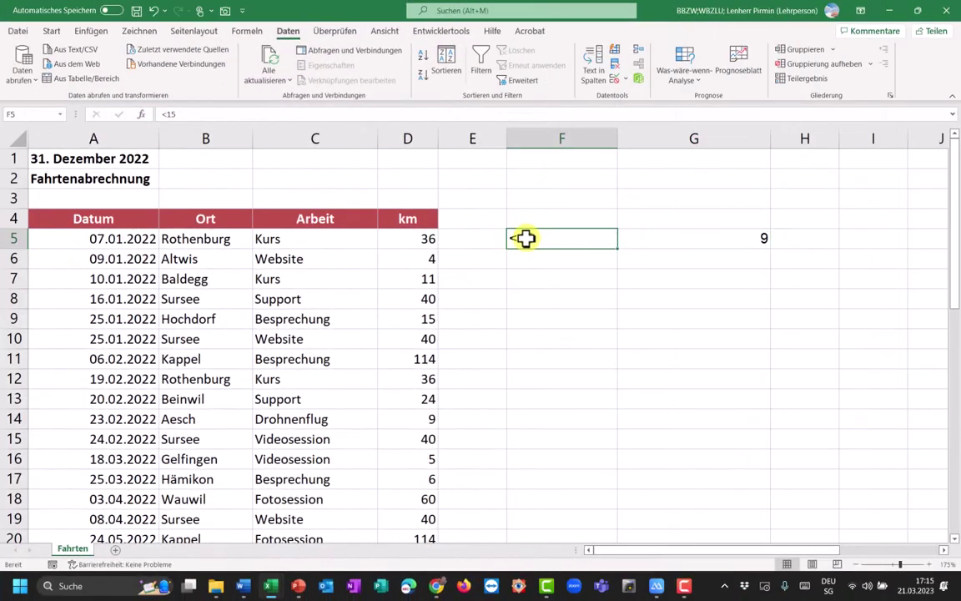
pyautogui.click(655, 241)
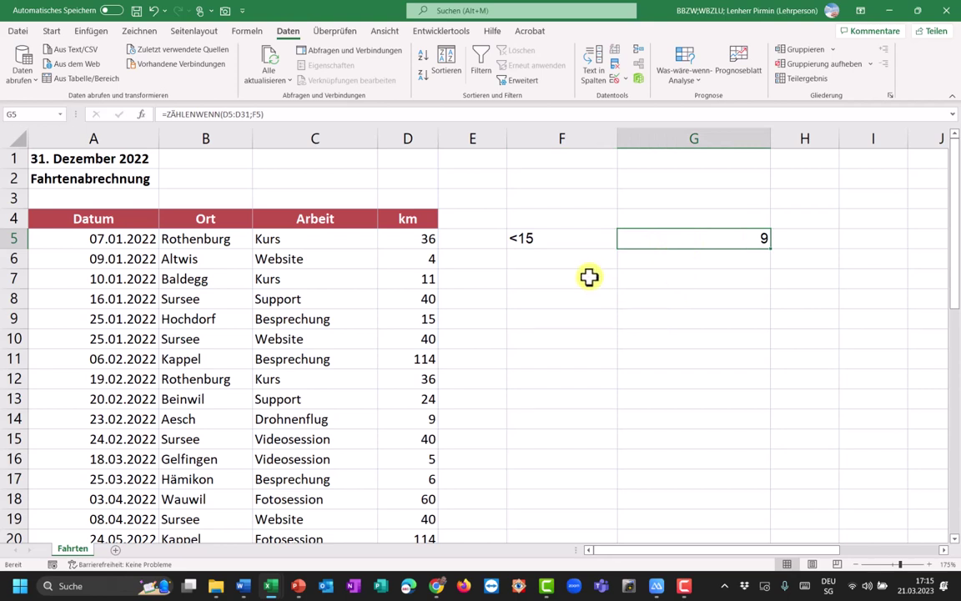
pyautogui.press('Left')
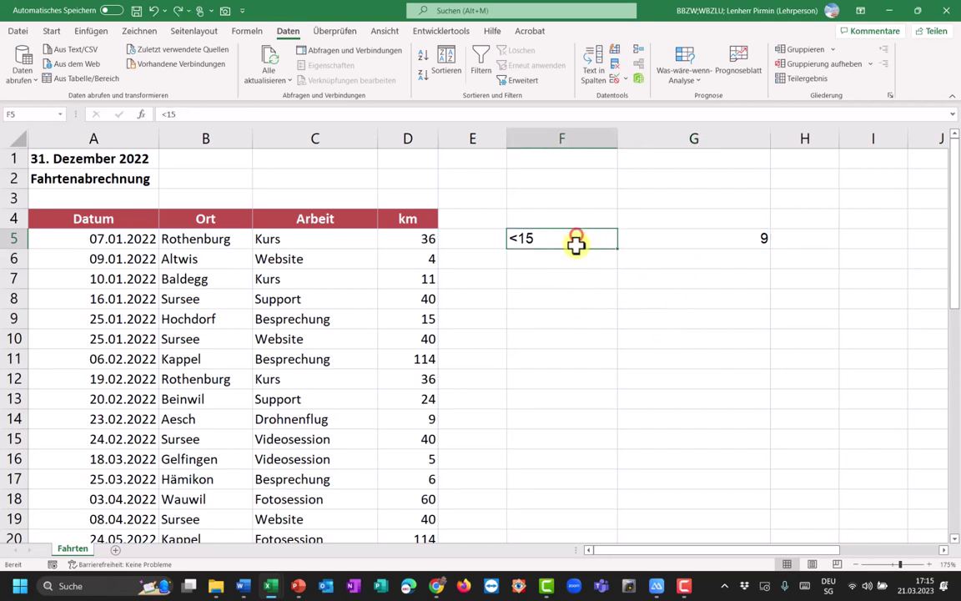
pyautogui.moveTo(575, 241); pyautogui.dragTo(707, 237)
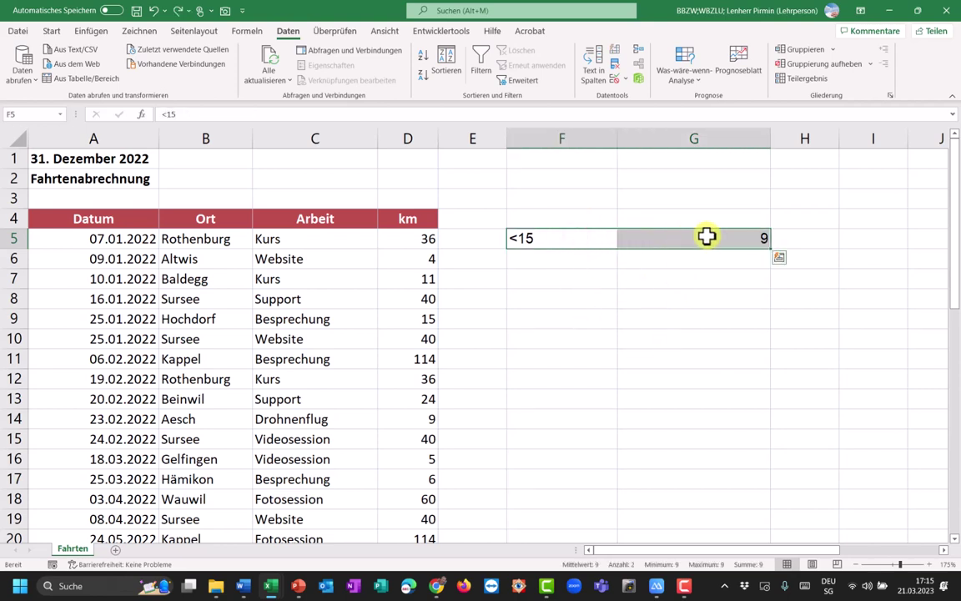
pyautogui.press('Delete')
# Try to enter =ZÄHLENWENN(D5:D31;<15) in G5, with the criterion written directly in the formula without quotation marks.
pyautogui.click(689, 237)
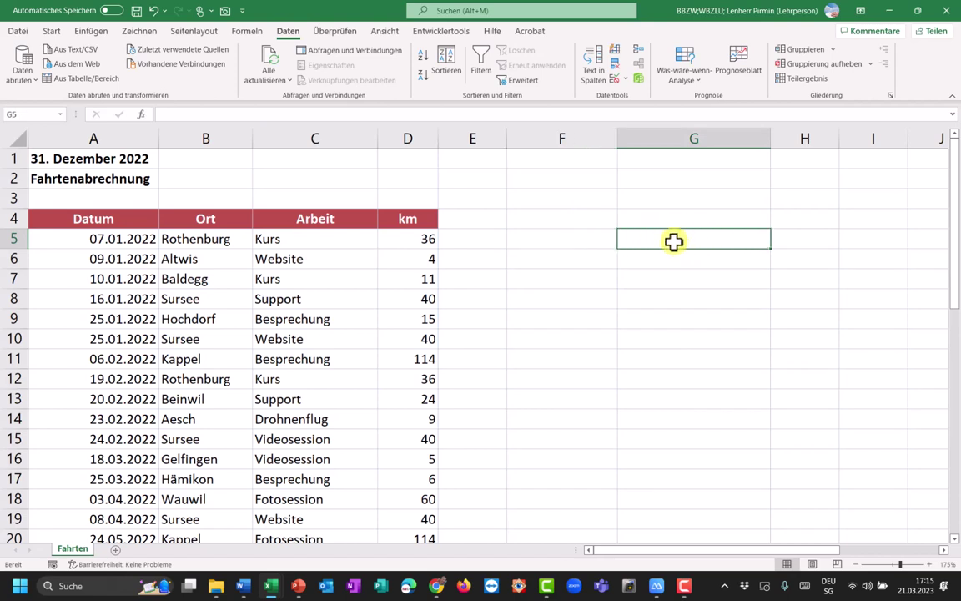
pyautogui.write('=')
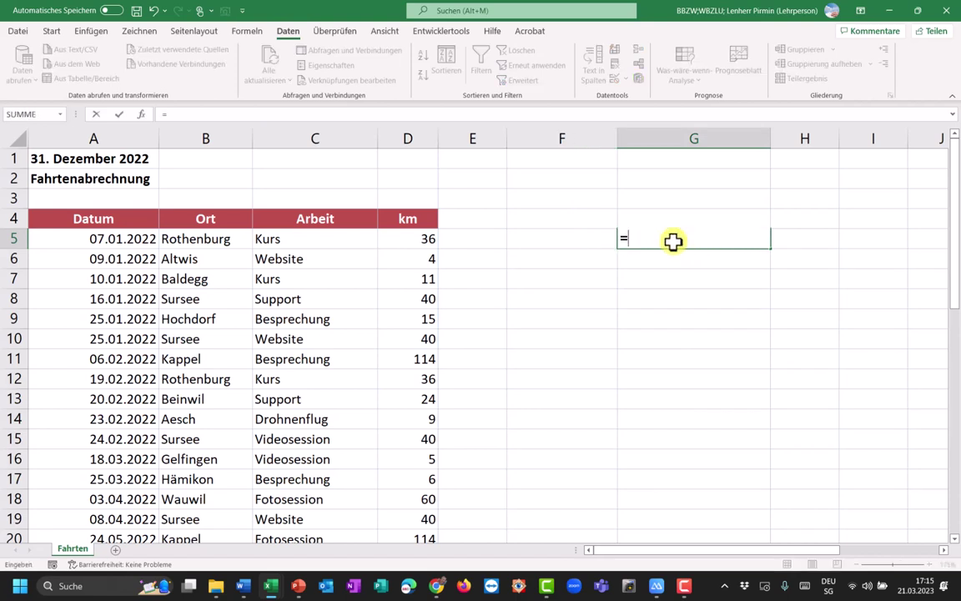
pyautogui.write('z')
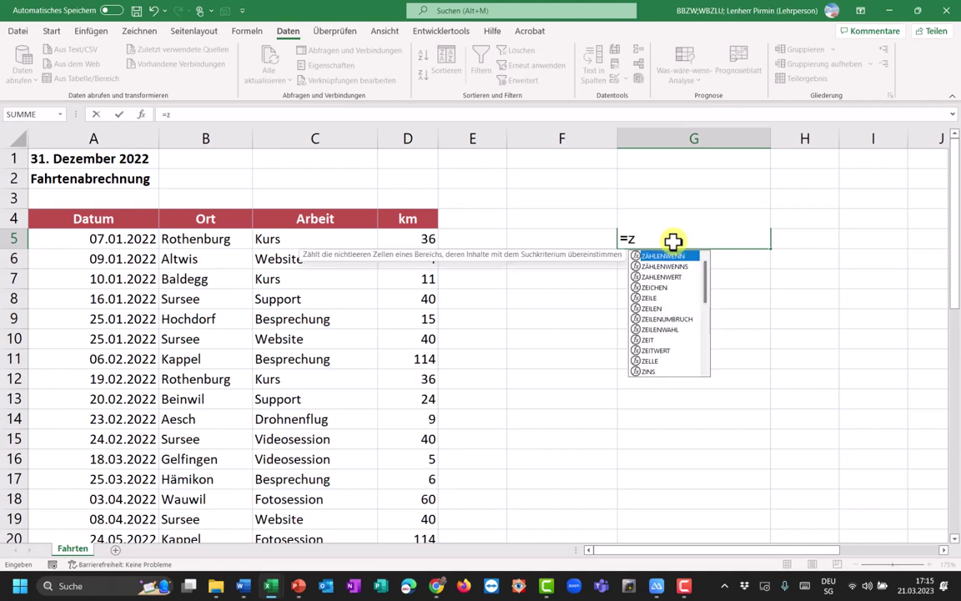
pyautogui.doubleClick(657, 255)
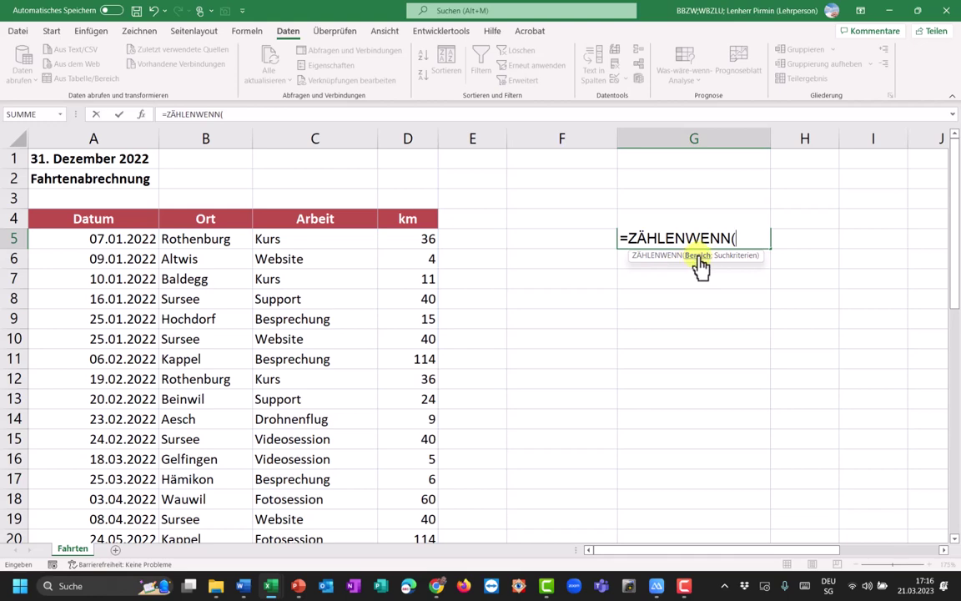
pyautogui.moveTo(410, 241); pyautogui.dragTo(418, 499)
pyautogui.scroll(4, 633, 432)
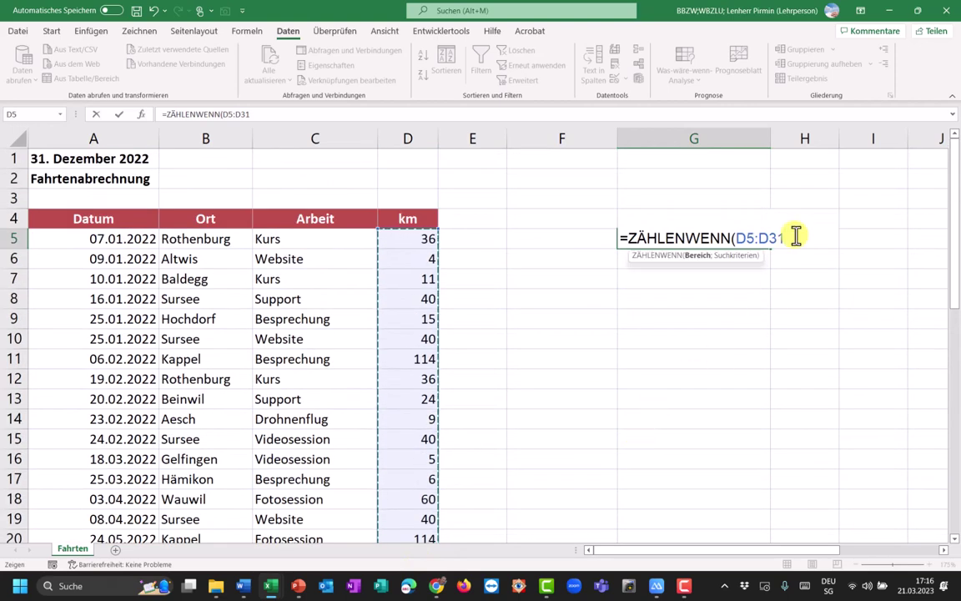
pyautogui.write(';<15')
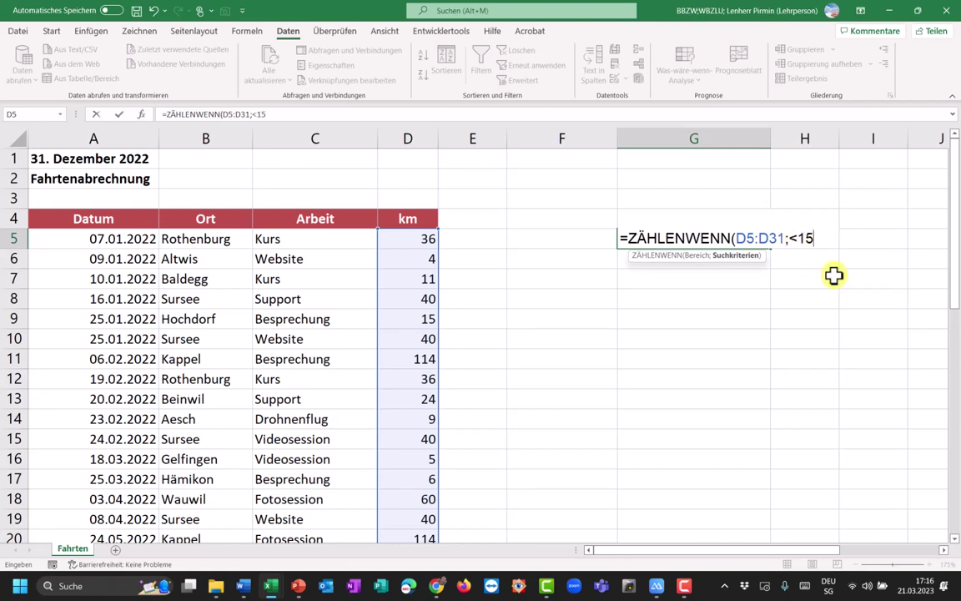
pyautogui.write(')')
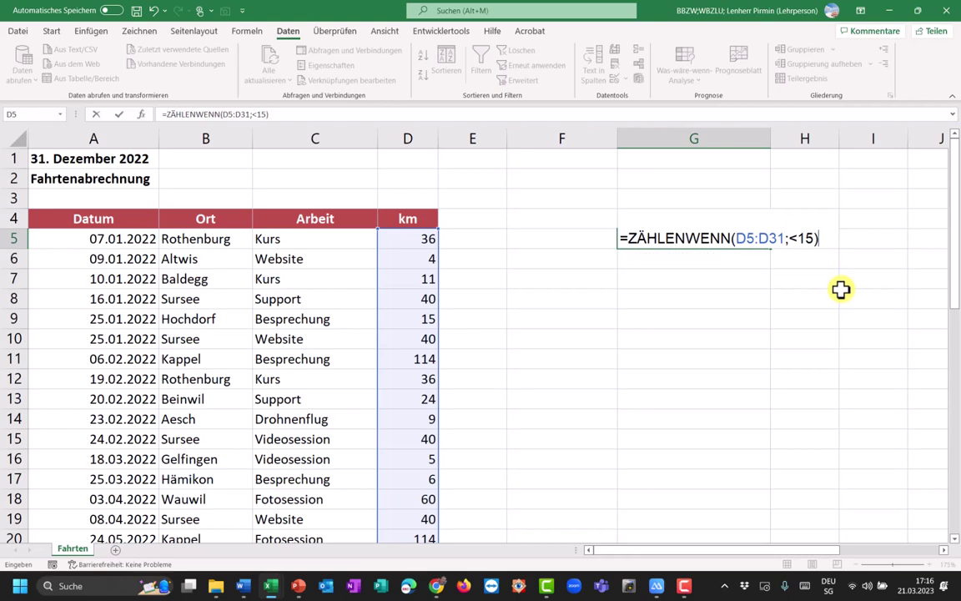
pyautogui.press('Return')
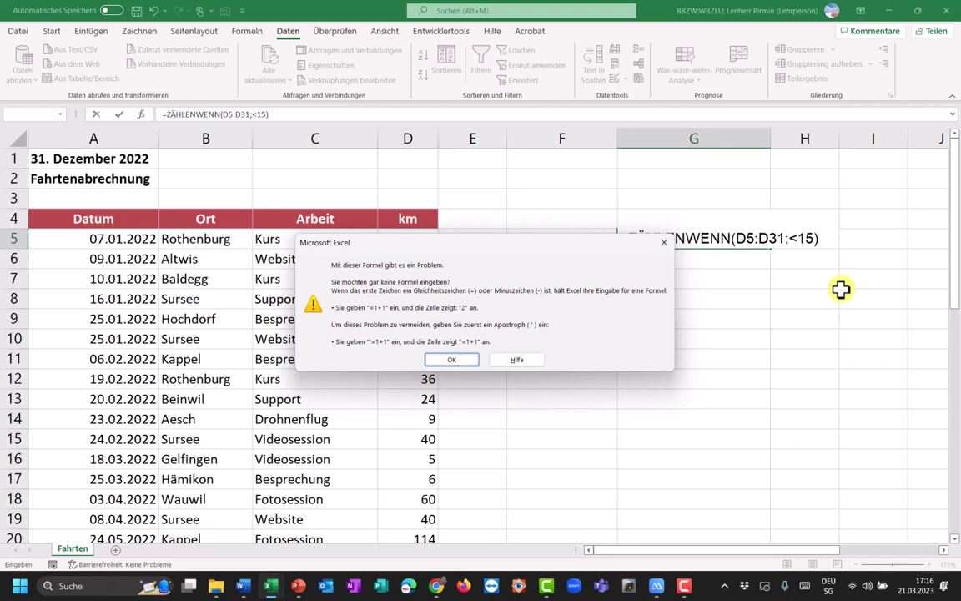
pyautogui.click(464, 362)
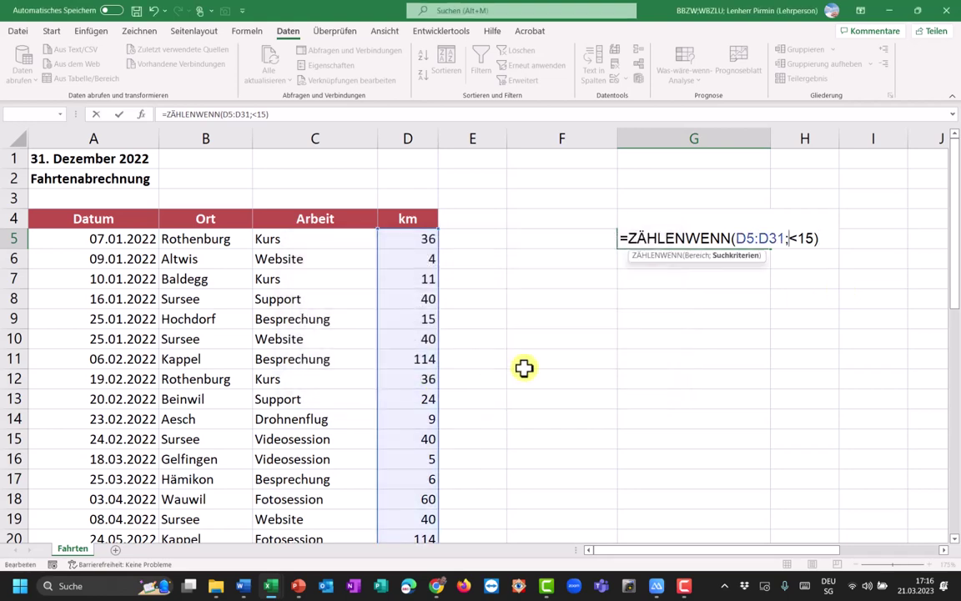
# Enclose the criterion in quotation marks so the formula in G5 reads =ZÄHLENWENN(D5:D31;"<15").
pyautogui.click(789, 239)
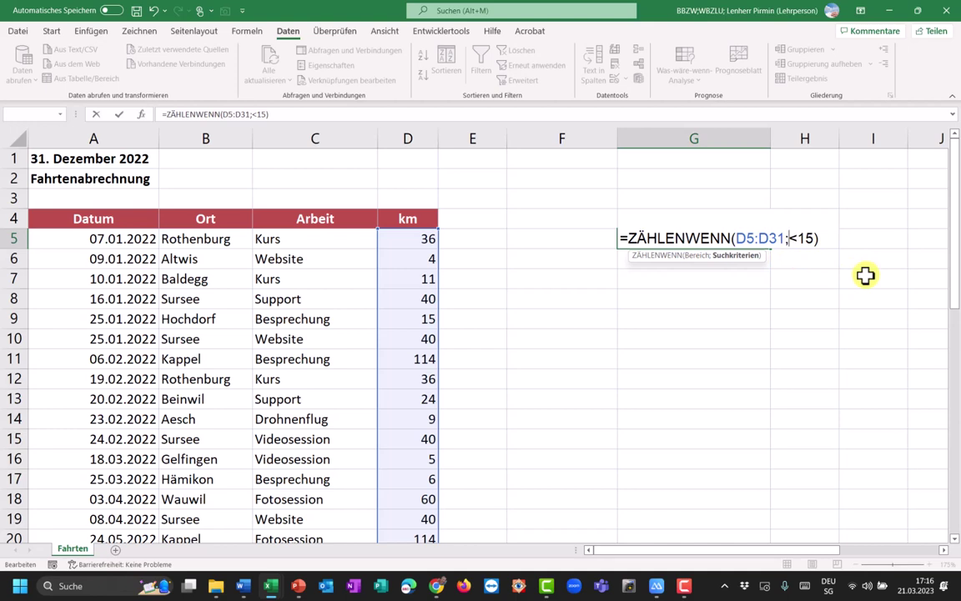
pyautogui.write('"')
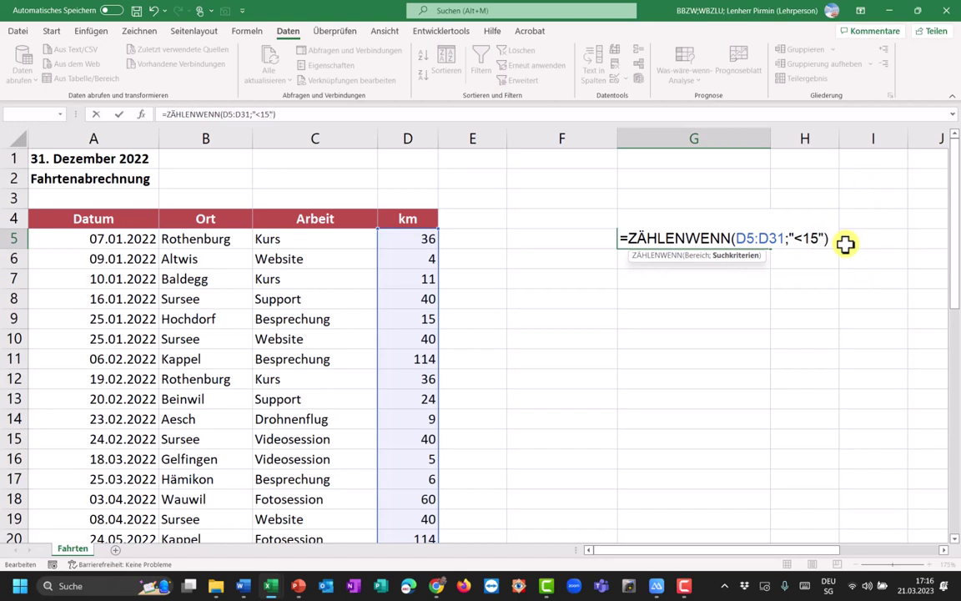
pyautogui.press('Return')
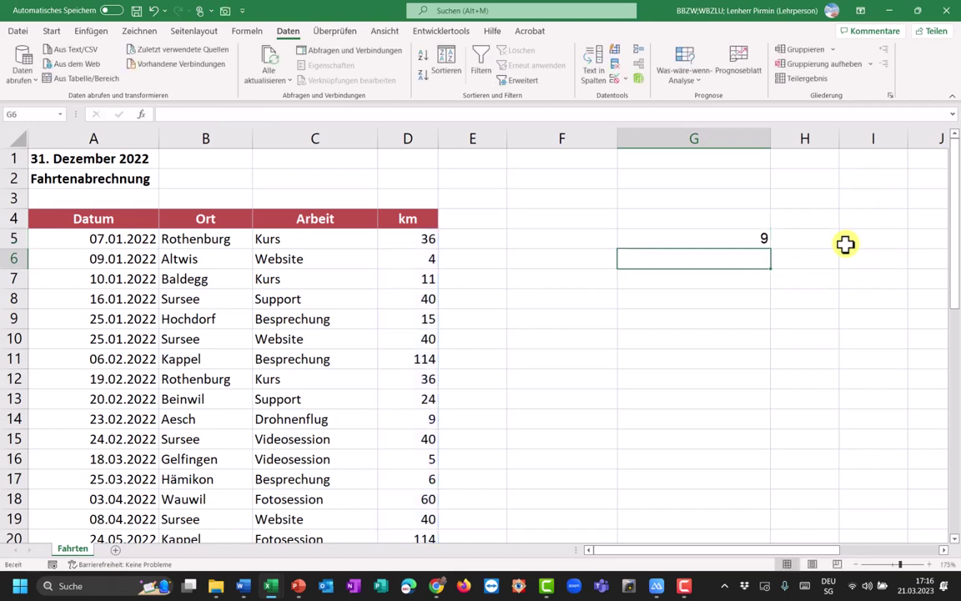
pyautogui.click(745, 319)
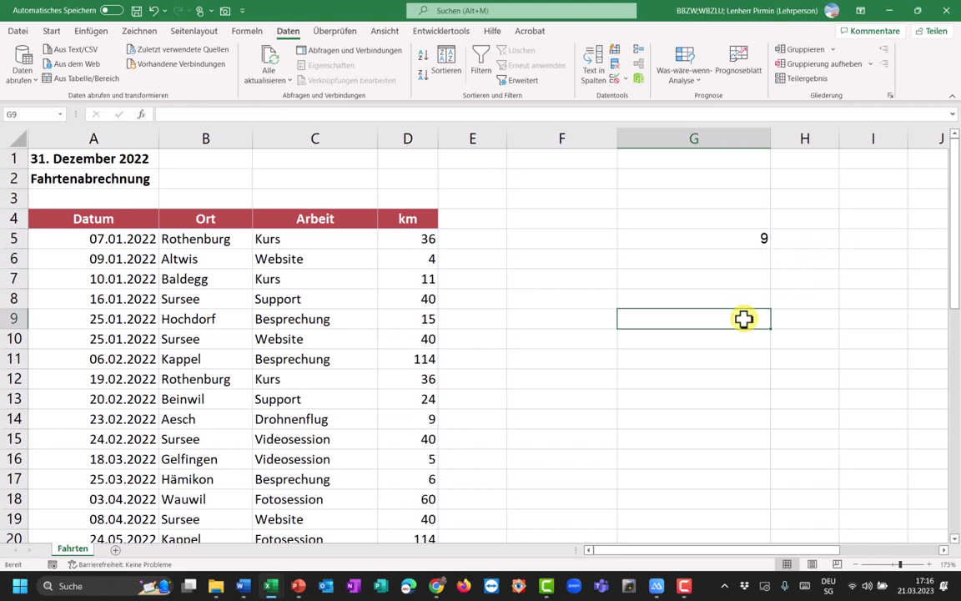
# Review the criterion inside the G5 formula, leave it as is, and enter the limit 15 in F5.
pyautogui.doubleClick(743, 238)
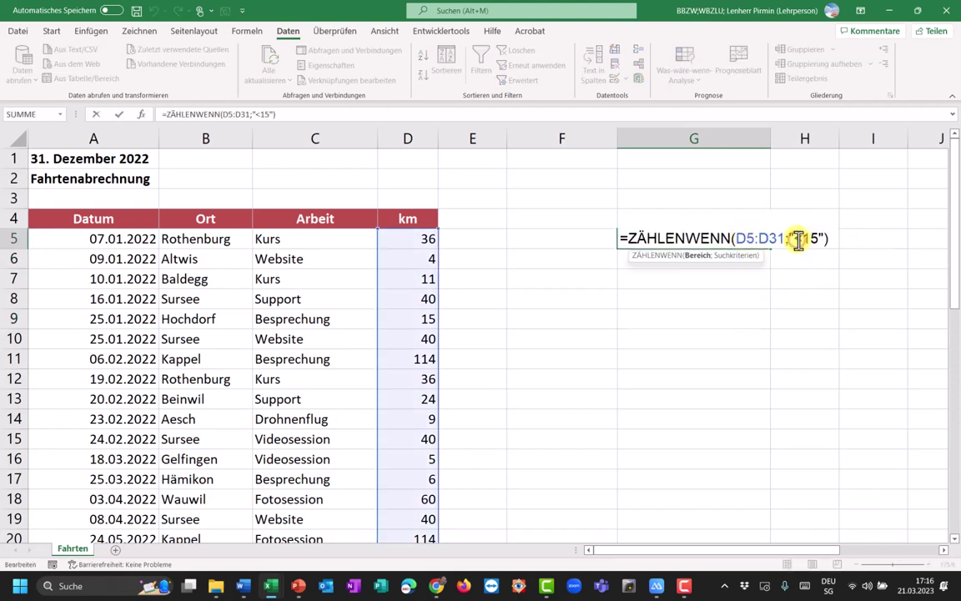
pyautogui.moveTo(801, 238)
pyautogui.mouseDown()
pyautogui.moveTo(820, 240)
pyautogui.moveTo(796, 239)
pyautogui.mouseUp()
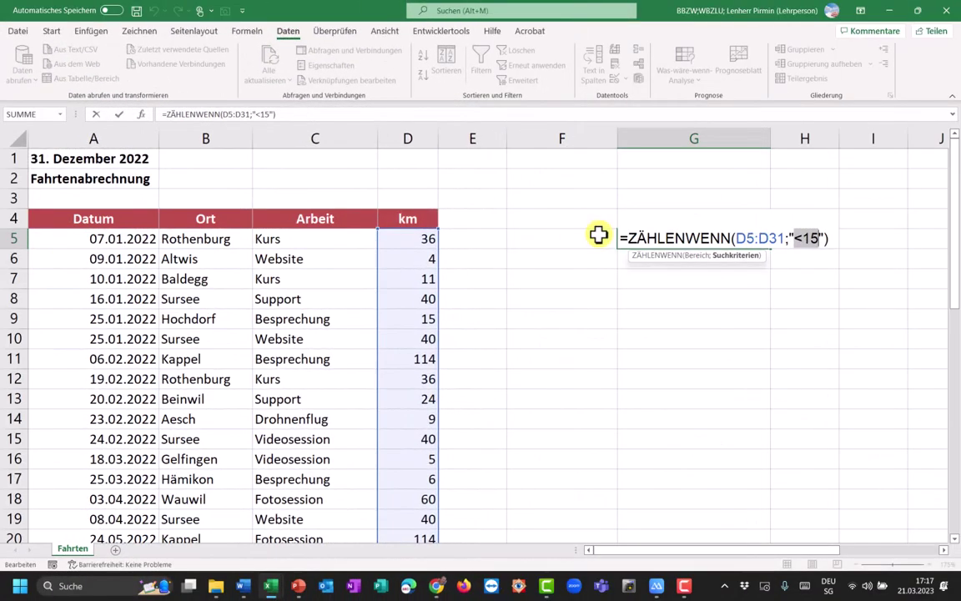
pyautogui.click(553, 239)
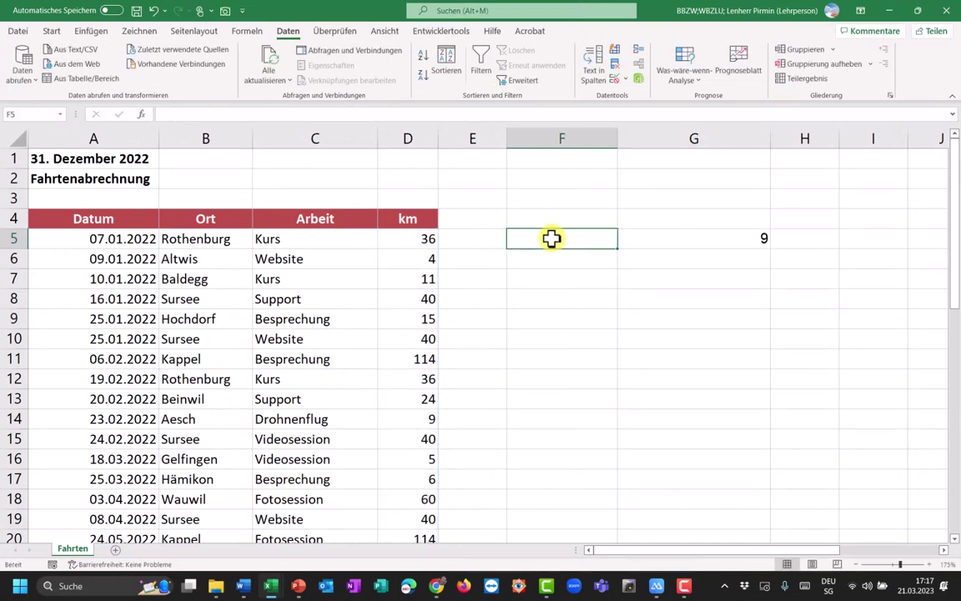
pyautogui.write('15')
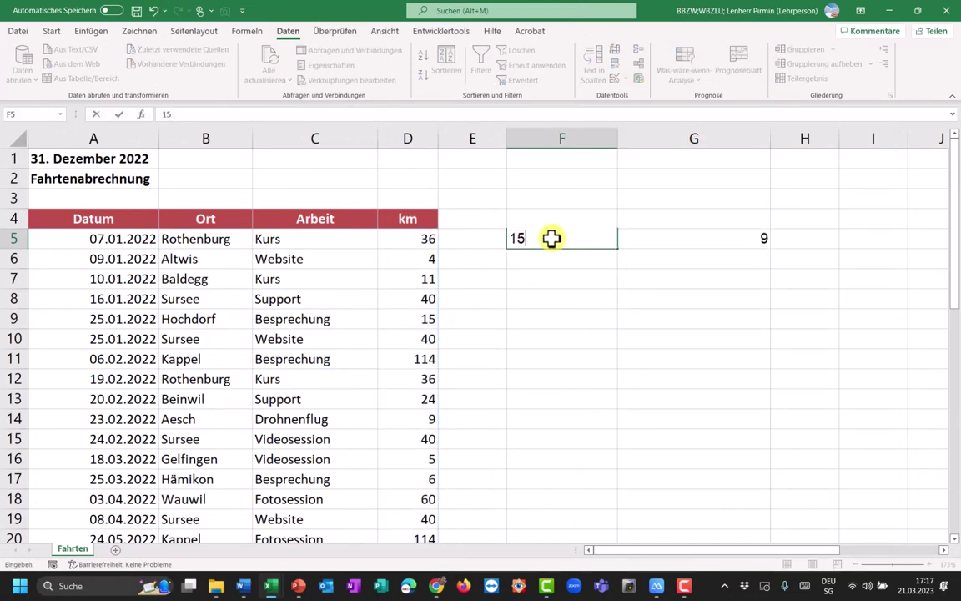
# Try to reference F5 inside the quotation marks of the criterion, so the formula in G5 reads =ZÄHLENWENN(D5:D31;"<F5").
pyautogui.doubleClick(699, 239)
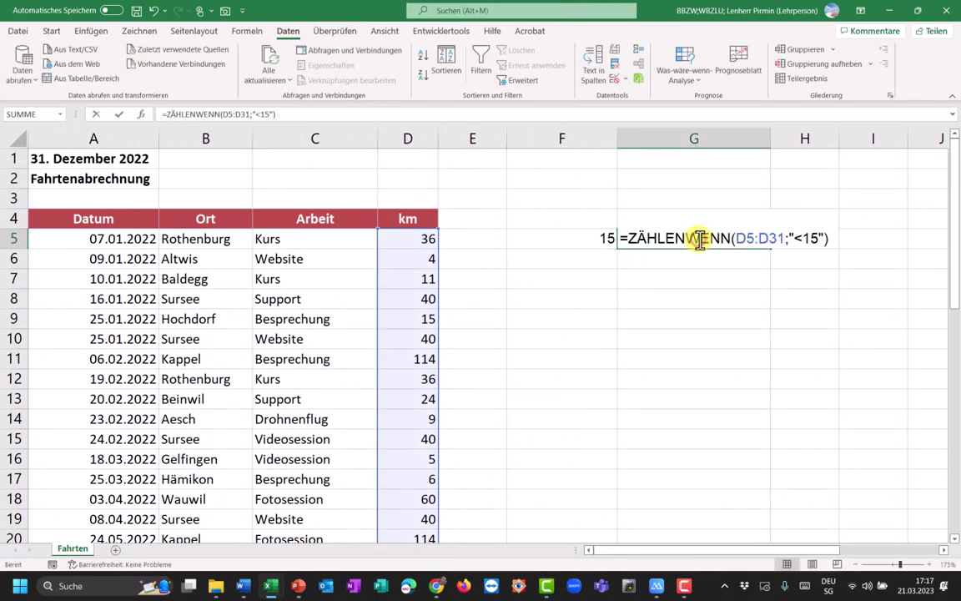
pyautogui.click(819, 239)
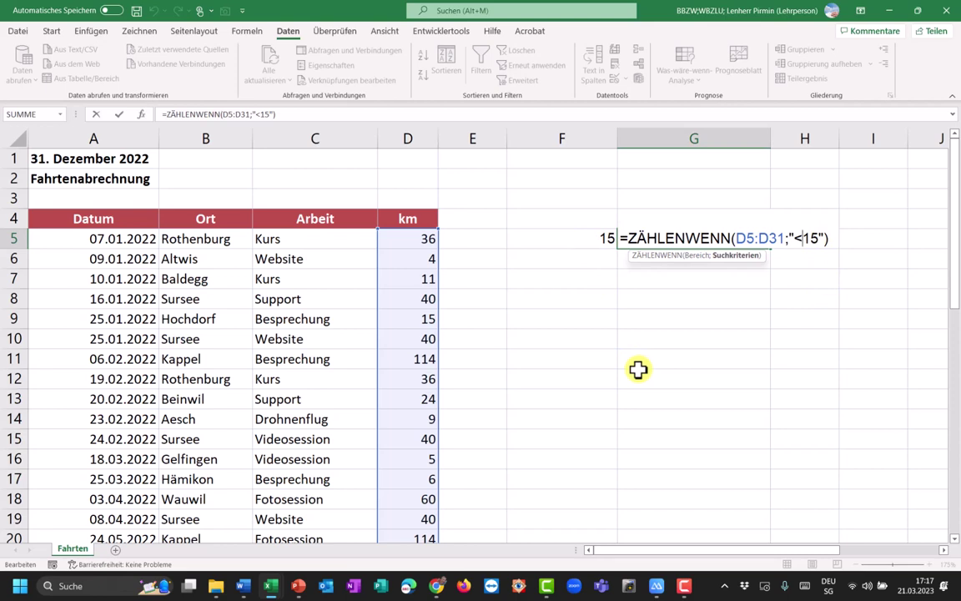
pyautogui.press('Delete')
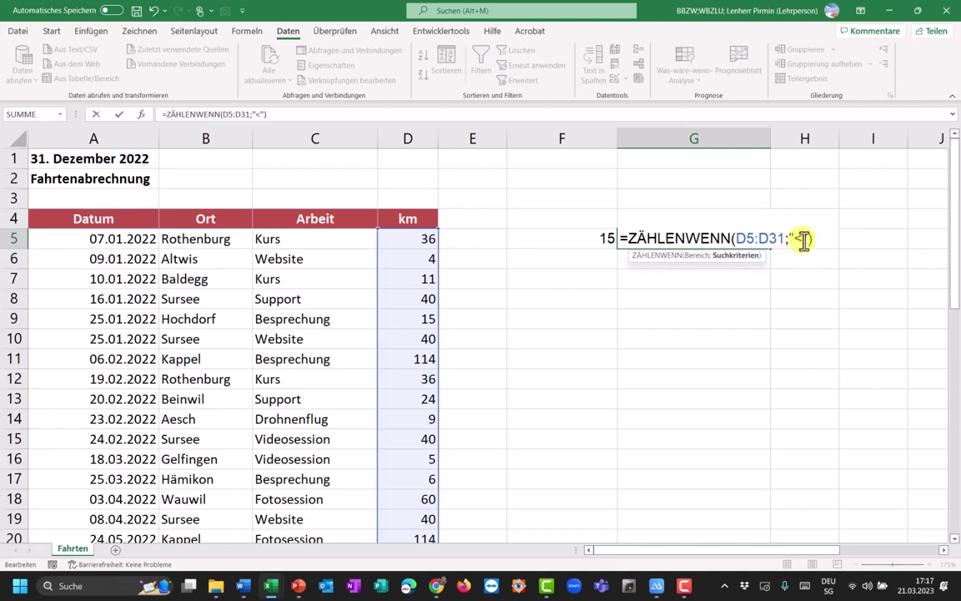
pyautogui.click(603, 237)
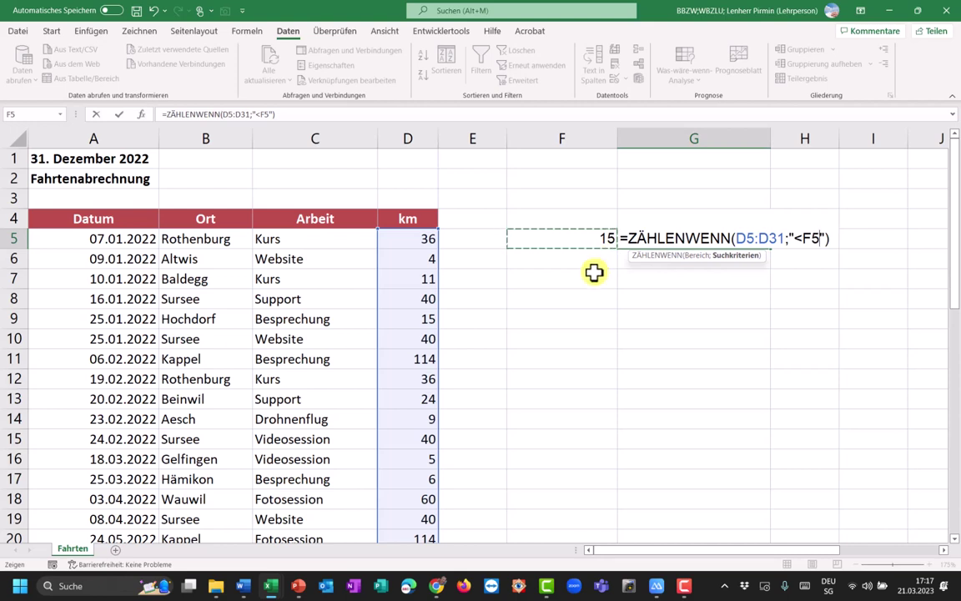
pyautogui.press('Return')
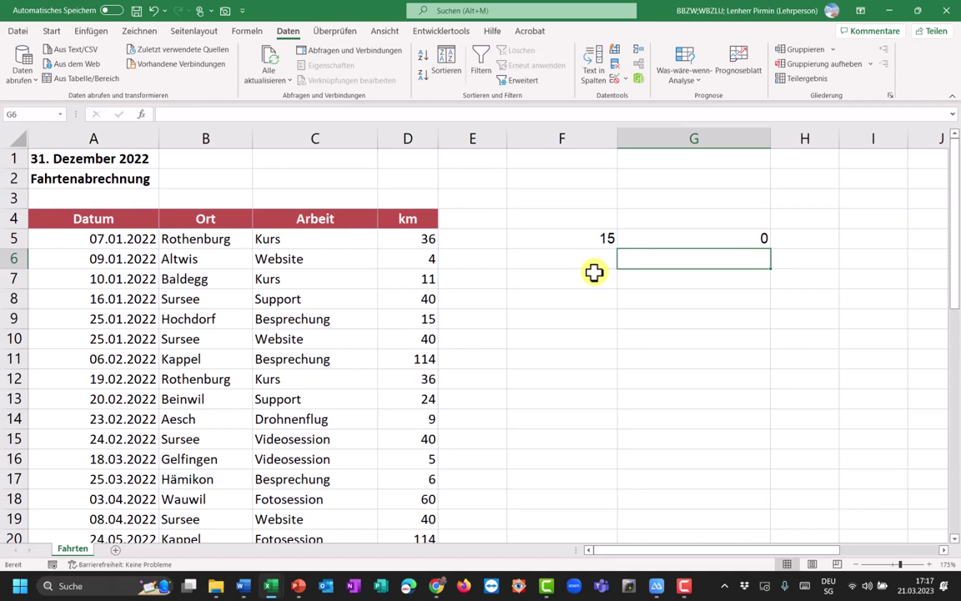
# Join the quoted operator to the cell reference with &, so the formula in G5 reads =ZÄHLENWENN(D5:D31;"<"&F5).
pyautogui.doubleClick(726, 240)
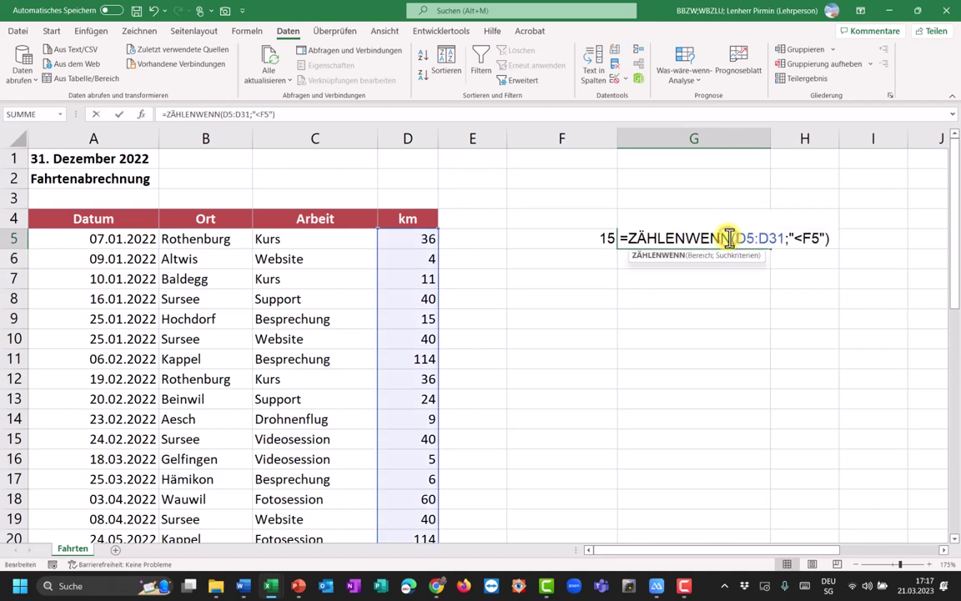
pyautogui.click(818, 239)
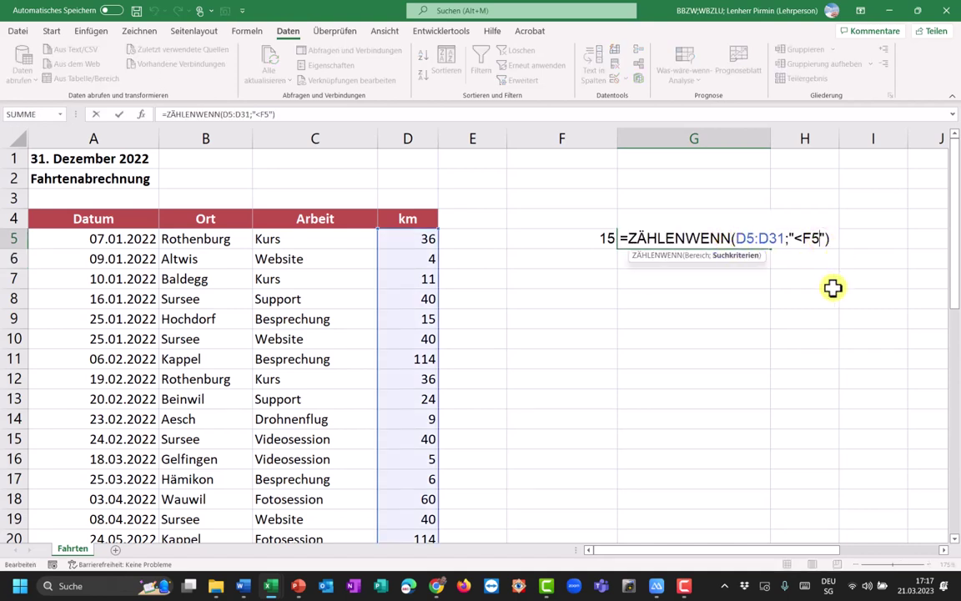
pyautogui.press('BackSpace')
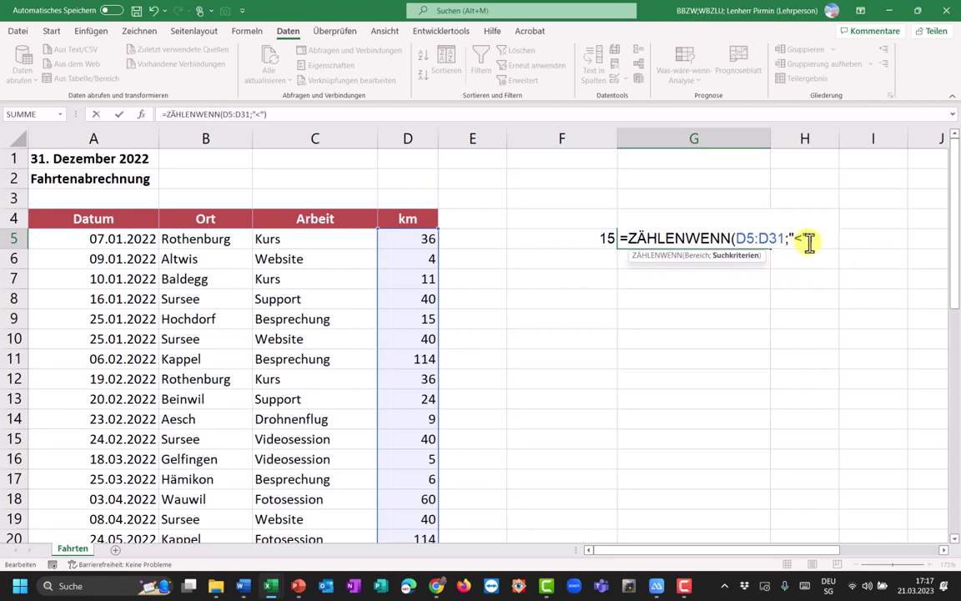
pyautogui.press('BackSpace')
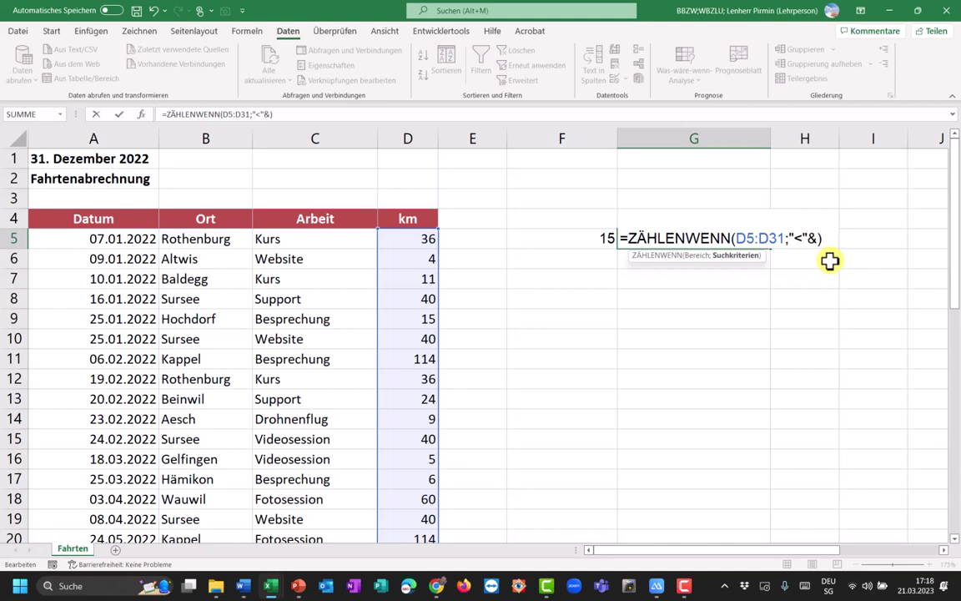
pyautogui.click(597, 239)
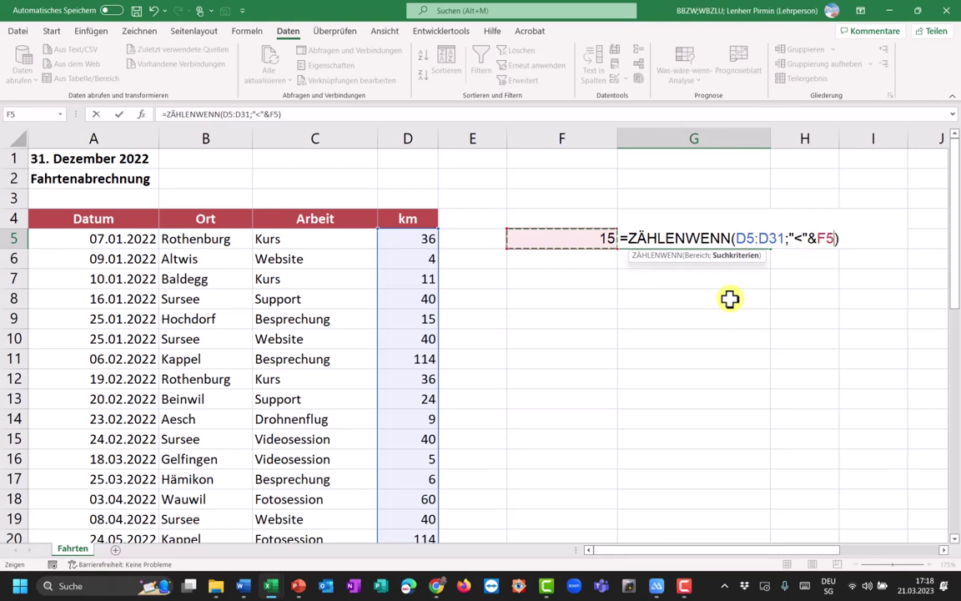
pyautogui.press('Return')
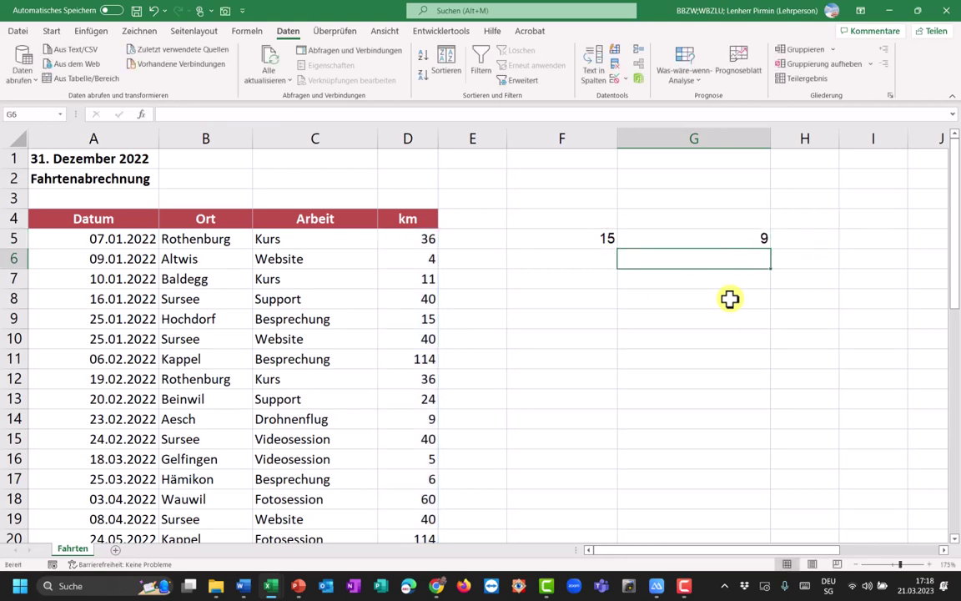